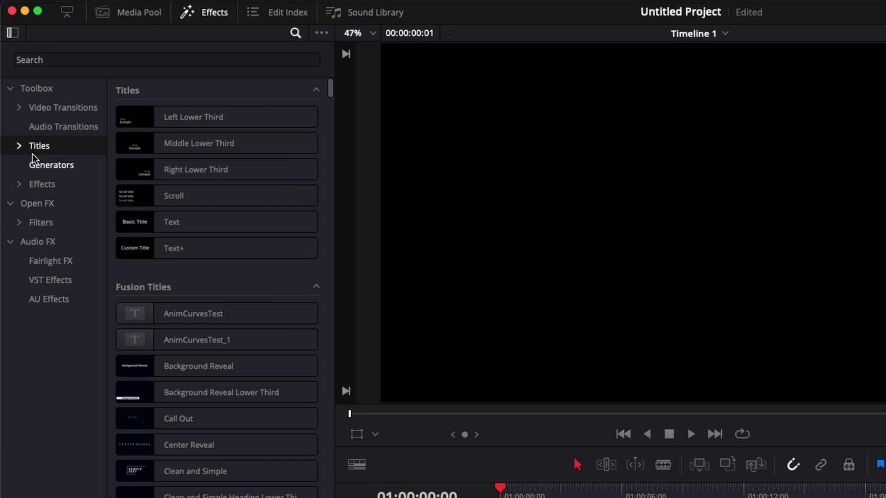
pyautogui.scroll(-5, 236, 329)
pyautogui.scroll(-5, 236, 329)
pyautogui.scroll(-1, 237, 328)
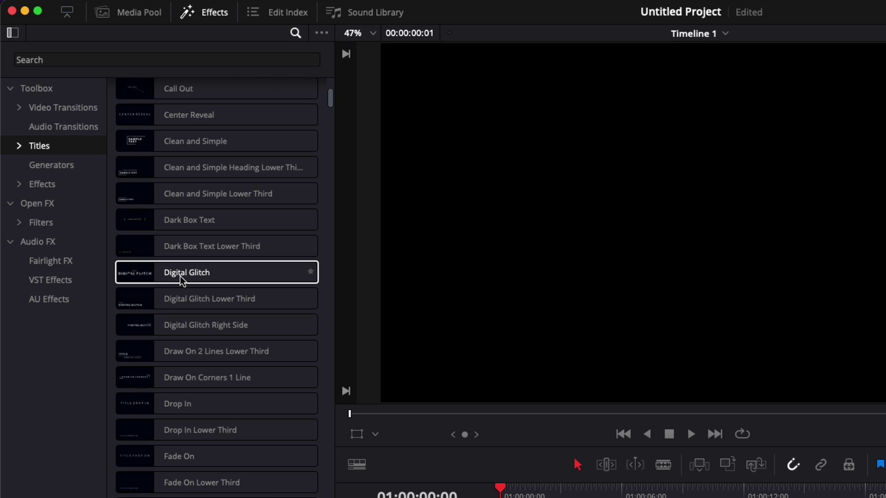
# Drop the Digital Glitch title clip at the start of the first video track.
pyautogui.moveTo(176, 274)
pyautogui.mouseDown()
pyautogui.moveTo(389, 358)
pyautogui.moveTo(333, 436)
pyautogui.mouseUp()
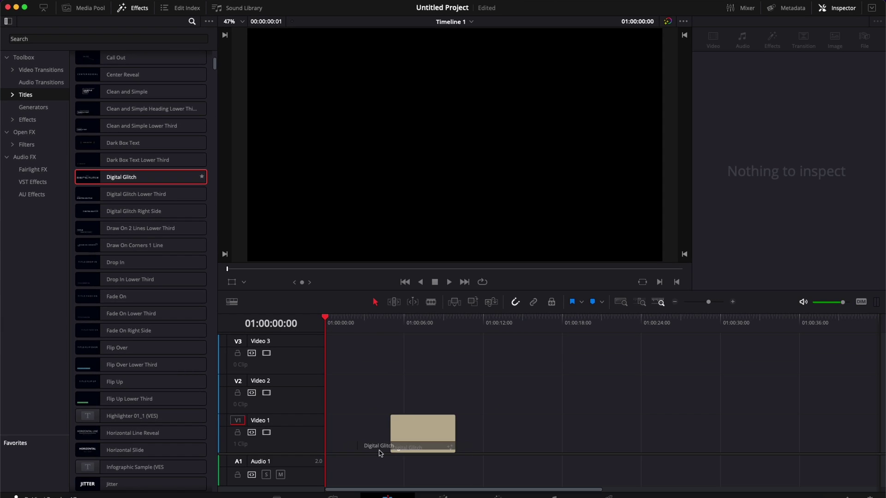
# Preview the title, then make its large text DAVINC RESOLVE in smaller Montserrat ExtraBold.
pyautogui.click(448, 282)
pyautogui.click(434, 285)
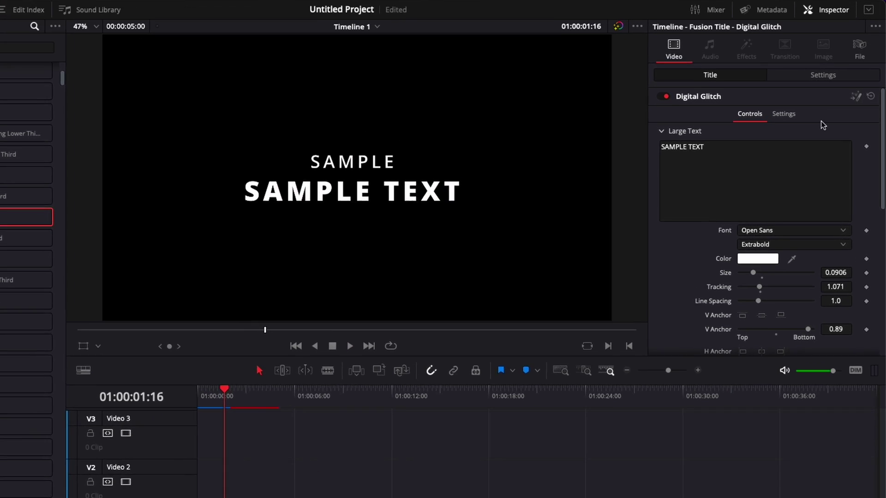
pyautogui.click(796, 139)
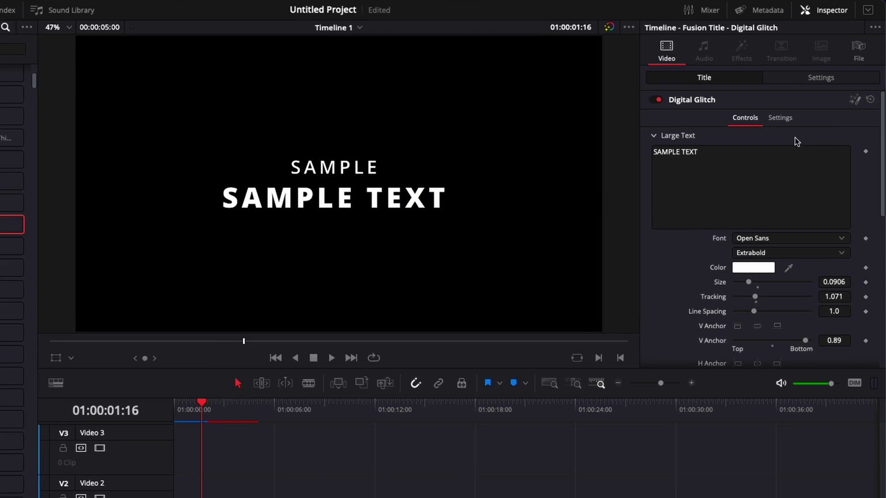
pyautogui.write('D')
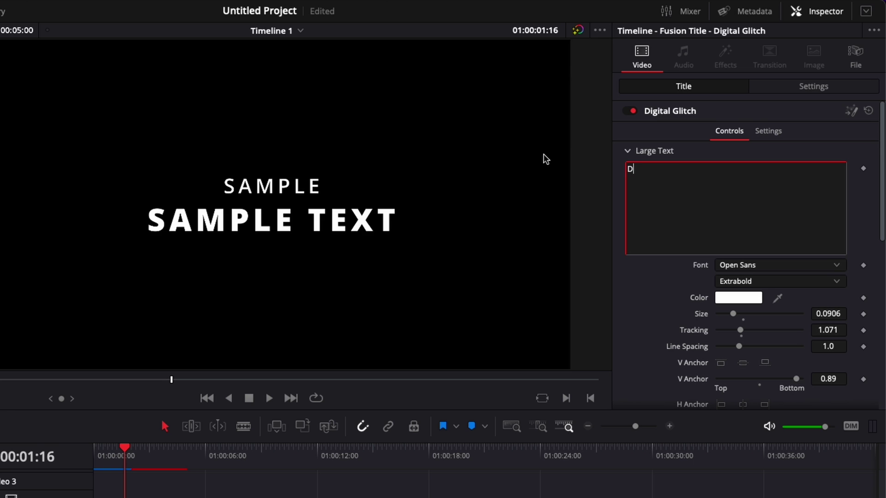
pyautogui.write('AVINC RESOLVE')
pyautogui.click(743, 265)
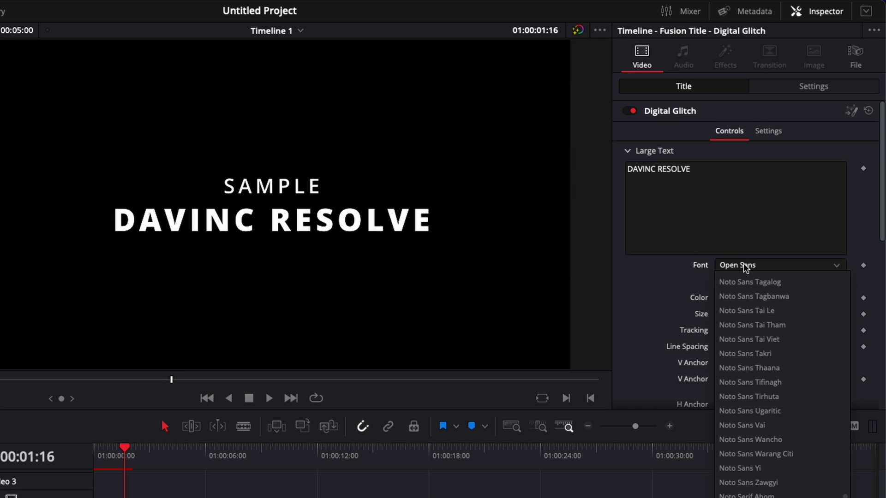
pyautogui.scroll(5, 743, 265)
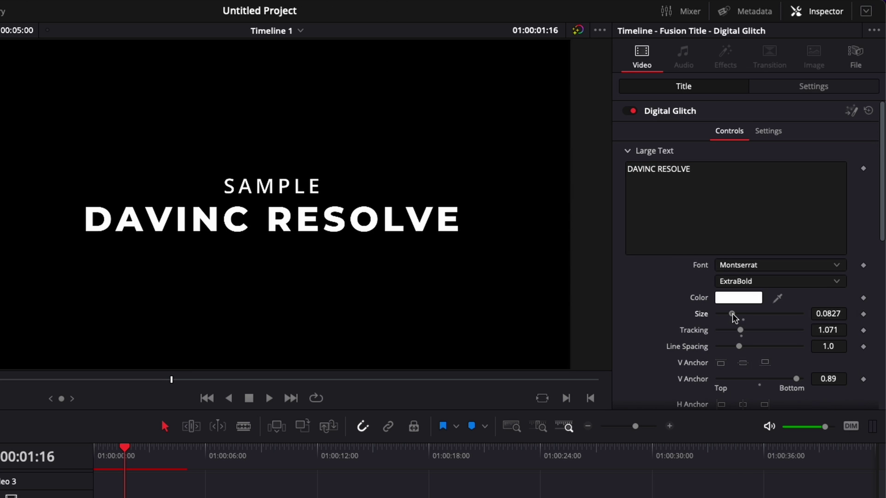
pyautogui.moveTo(734, 315); pyautogui.dragTo(744, 331)
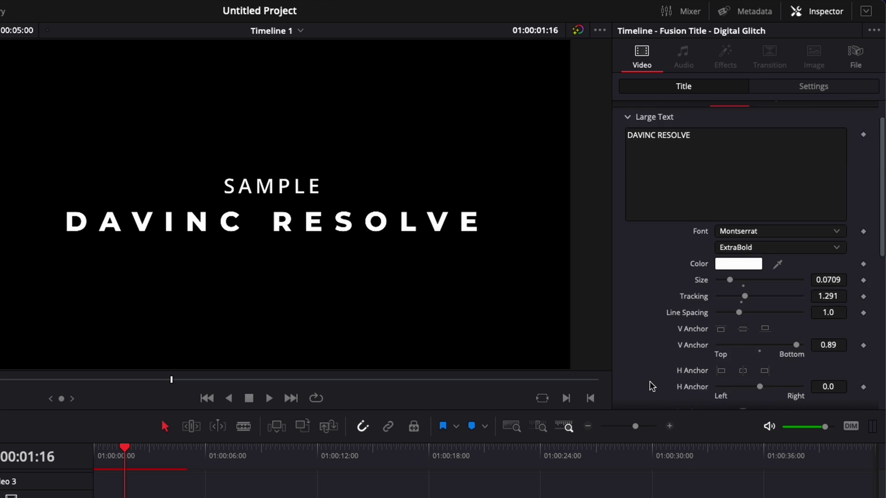
# Give the SAMPLE line Montserrat Medium, then replay the title from the start.
pyautogui.click(628, 151)
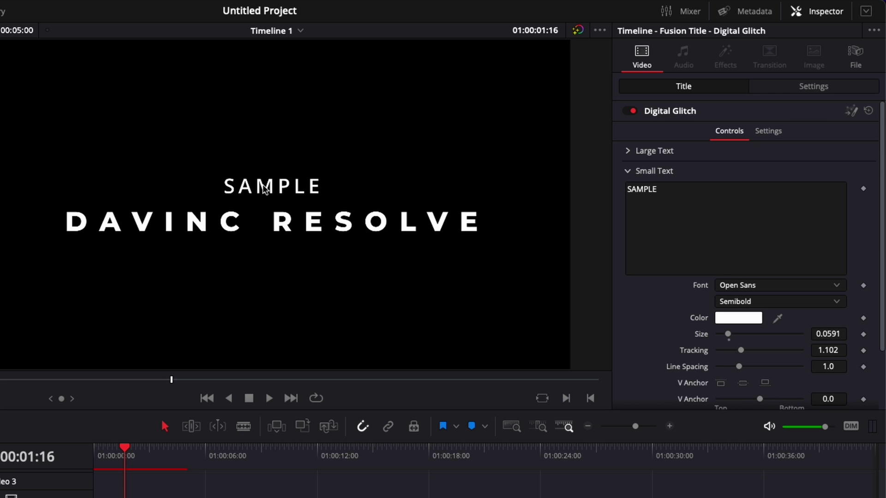
pyautogui.click(745, 284)
pyautogui.scroll(-10, 745, 285)
pyautogui.scroll(-10, 745, 284)
pyautogui.press('Return')
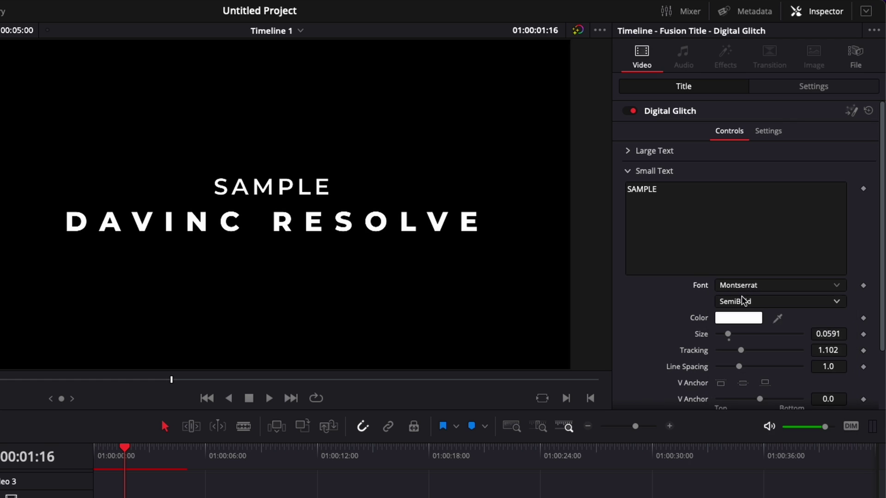
pyautogui.click(742, 299)
pyautogui.click(732, 376)
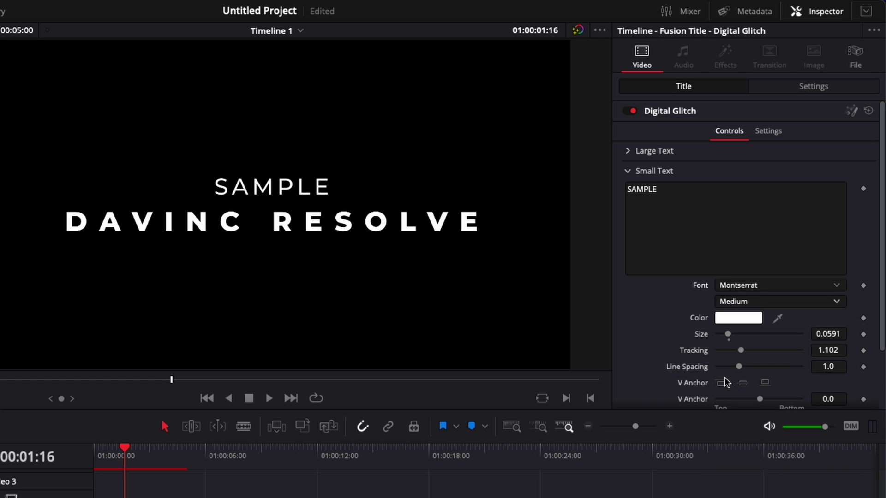
pyautogui.press('Home')
pyautogui.press('space')
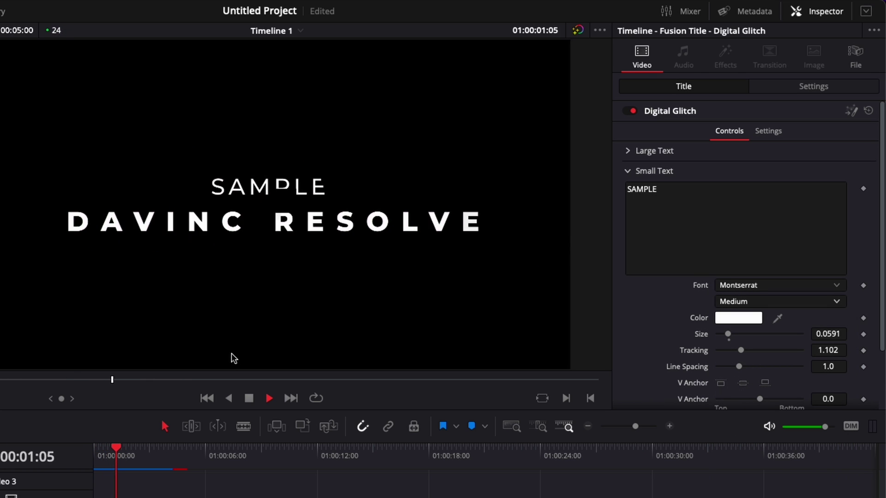
# Stop playback, replay the title from the timeline start, then return the playhead to its beginning.
pyautogui.press('space')
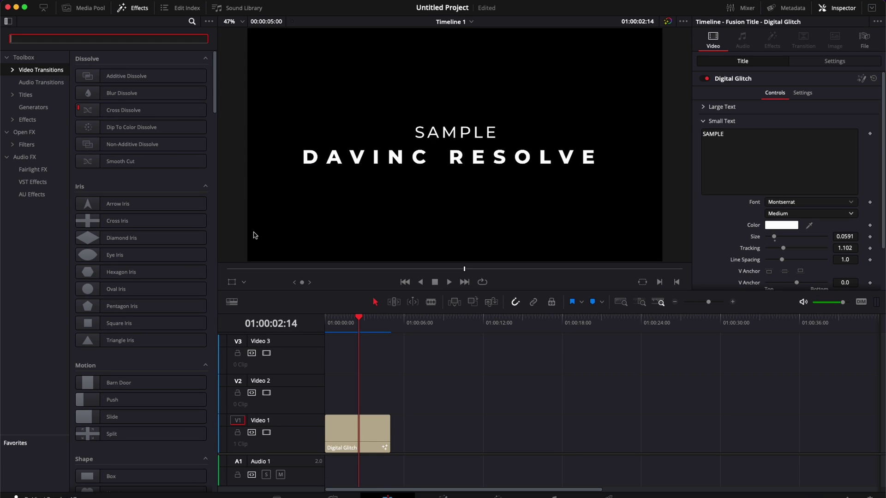
pyautogui.write('gli')
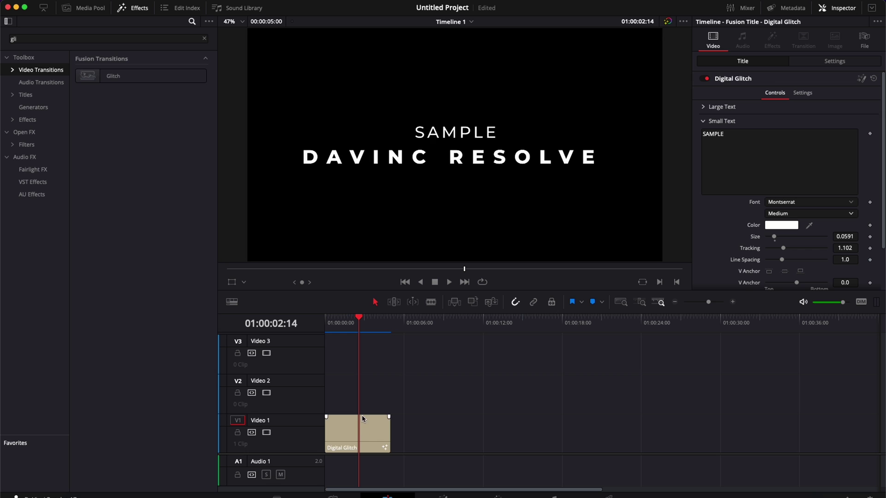
pyautogui.press('Home')
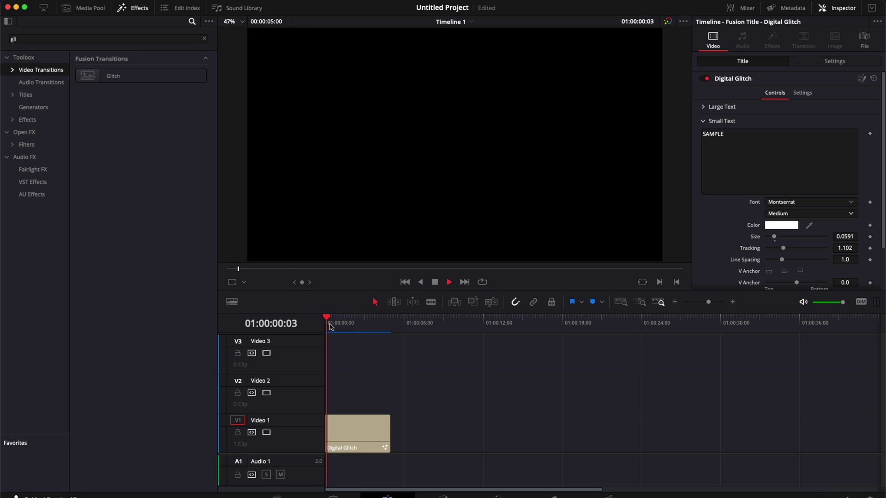
pyautogui.press('space')
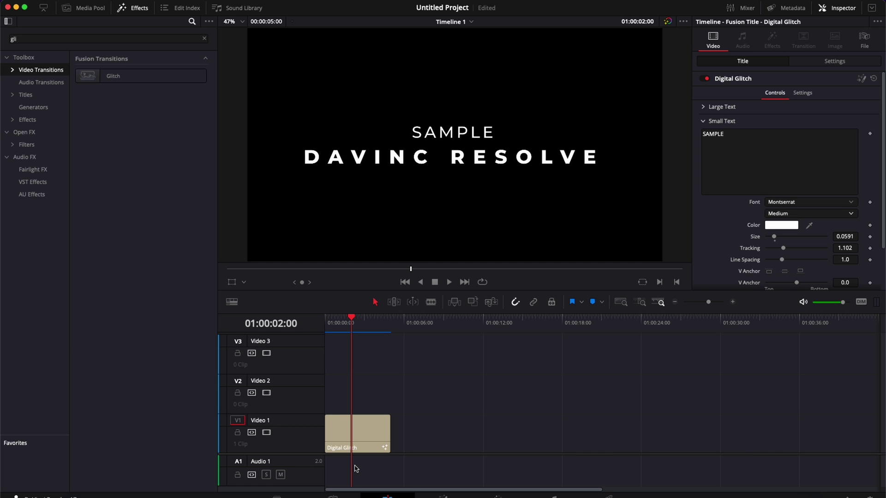
pyautogui.click(330, 323)
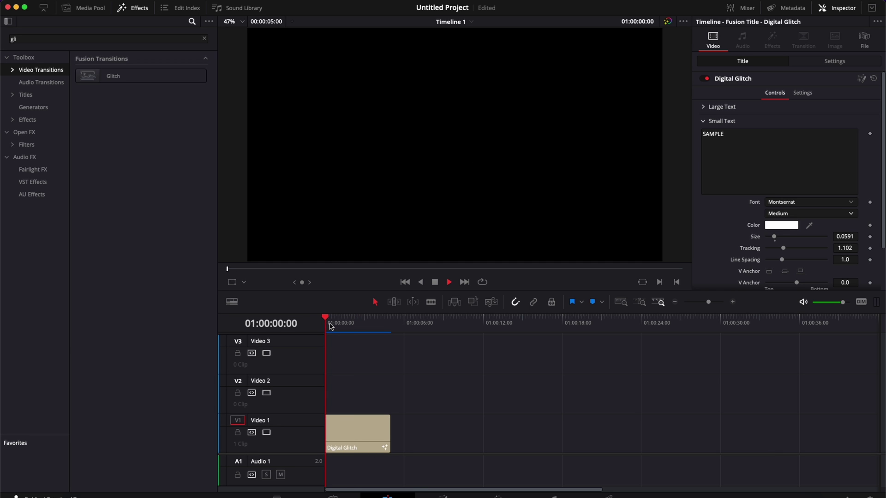
# Replay the title through to its fully revealed SAMPLE / DAVINC RESOLVE frame.
pyautogui.press('space')
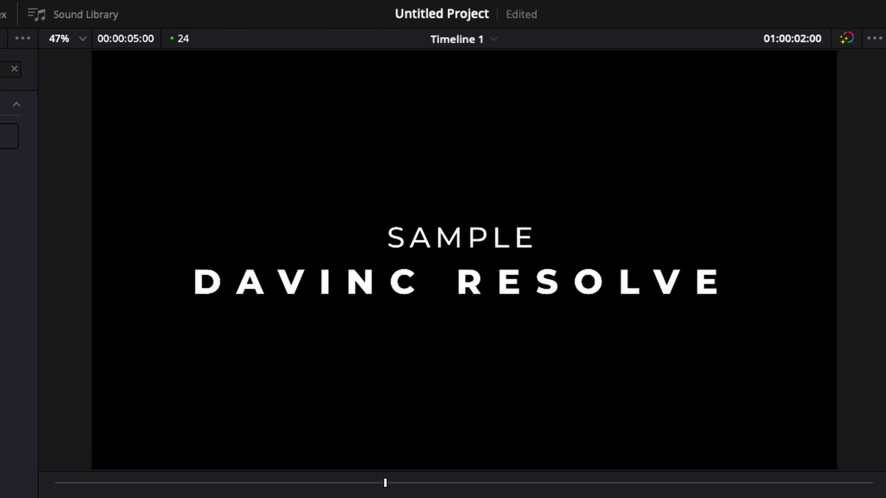